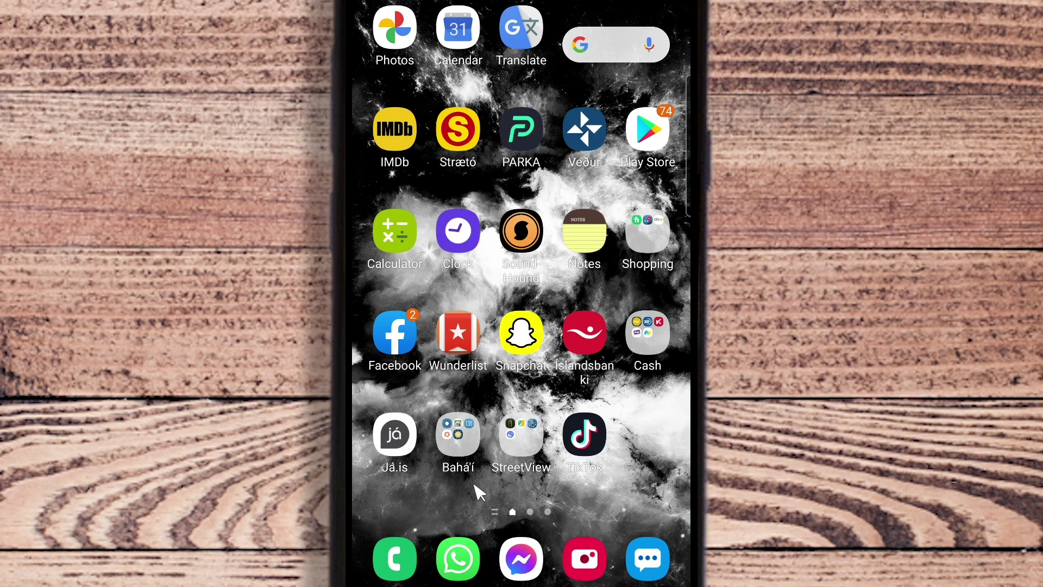
Launch the Street View app and expand the Krónan profile to show its panoramas.
{"action": "left_click", "coordinate": [522, 436]}
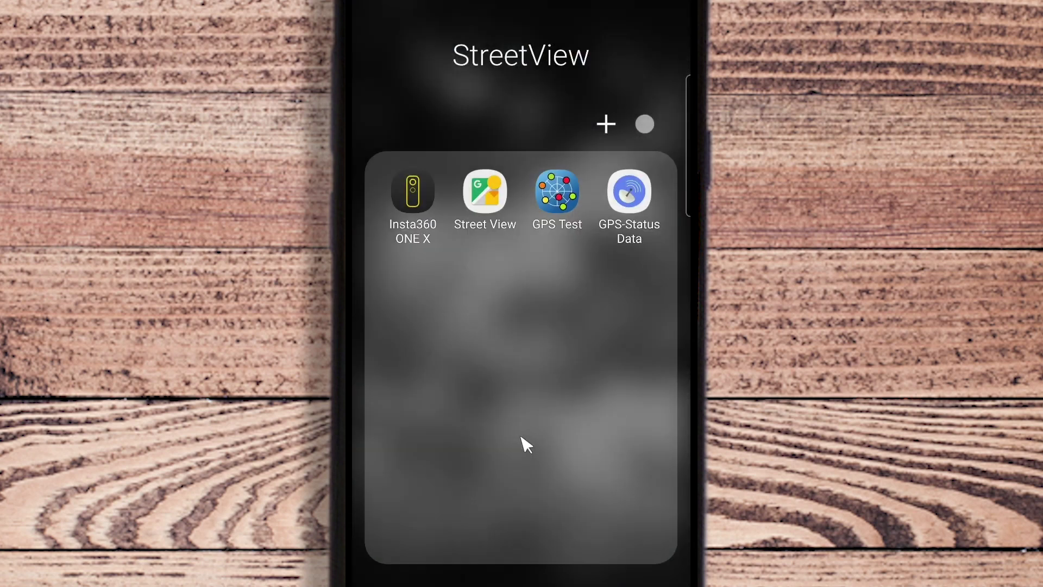
{"action": "left_click", "coordinate": [483, 191]}
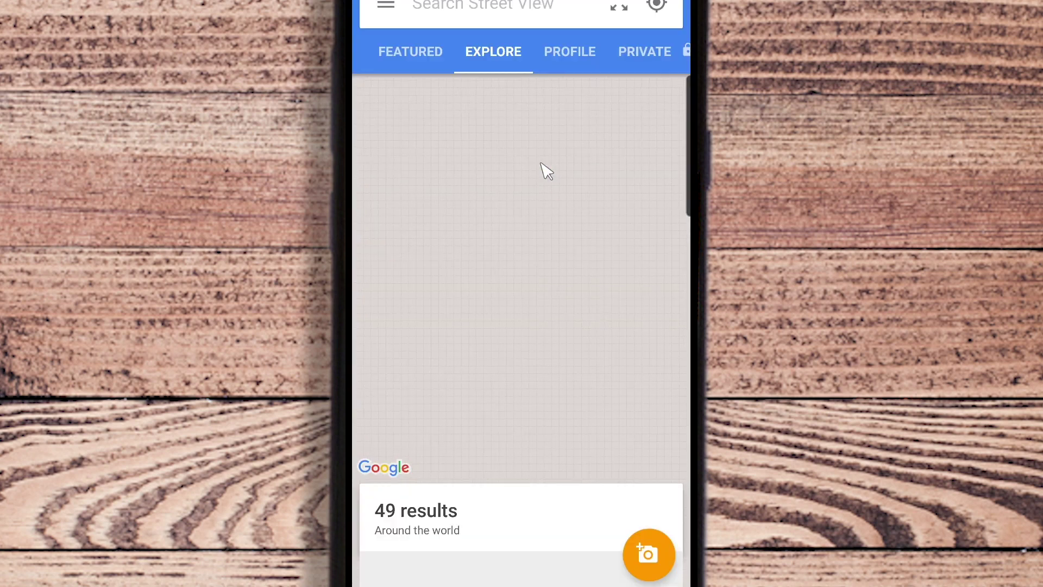
{"action": "left_click", "coordinate": [568, 54]}
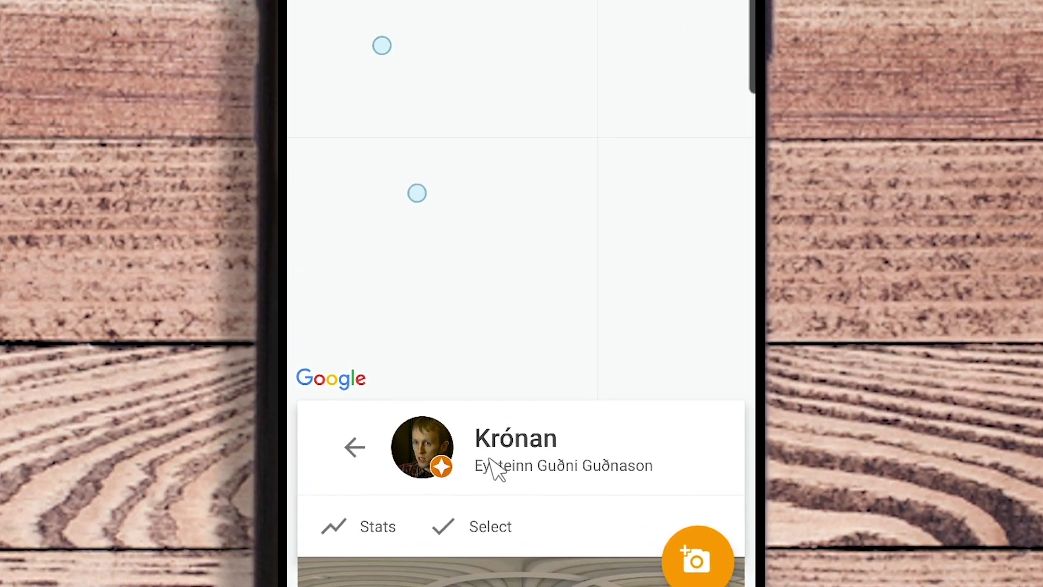
{"action": "left_click_drag", "start_coordinate": [501, 487], "coordinate": [494, 340]}
Select all four Krónan photos and transfer their rights to the Krónan account.
{"action": "left_click", "coordinate": [482, 294]}
{"action": "left_click", "coordinate": [732, 283]}
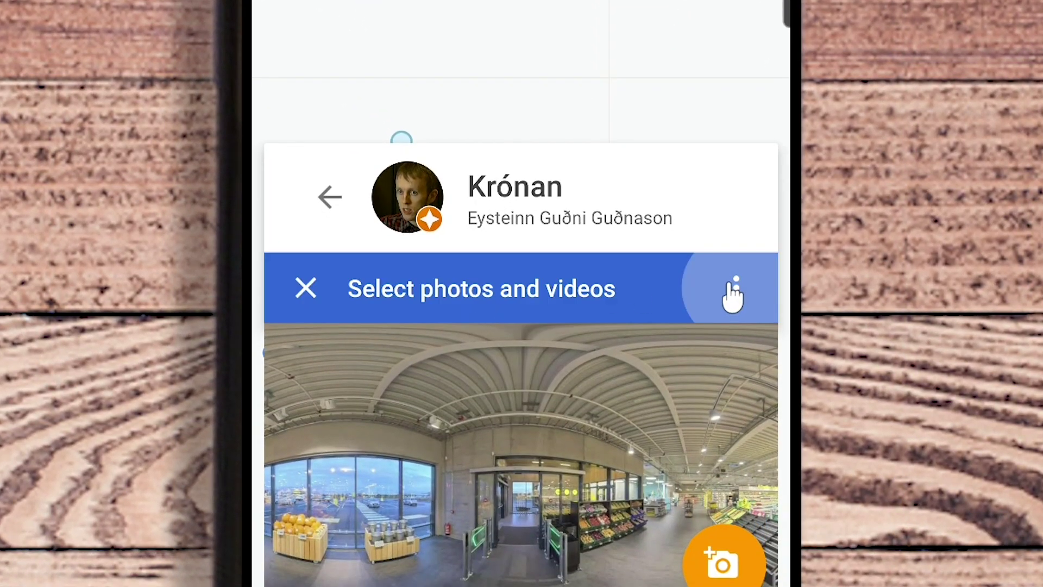
{"action": "left_click", "coordinate": [655, 292]}
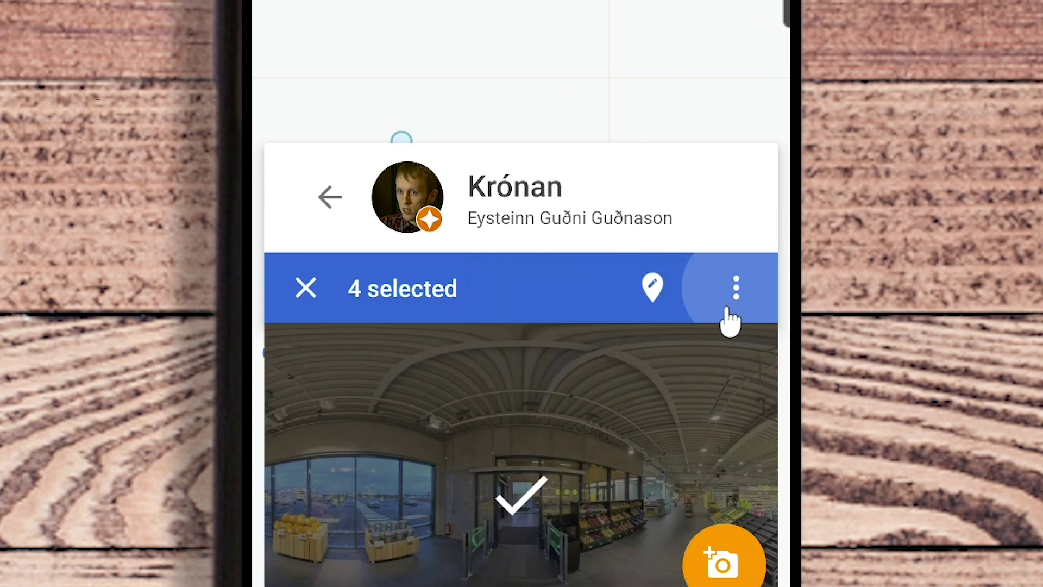
{"action": "left_click", "coordinate": [738, 291]}
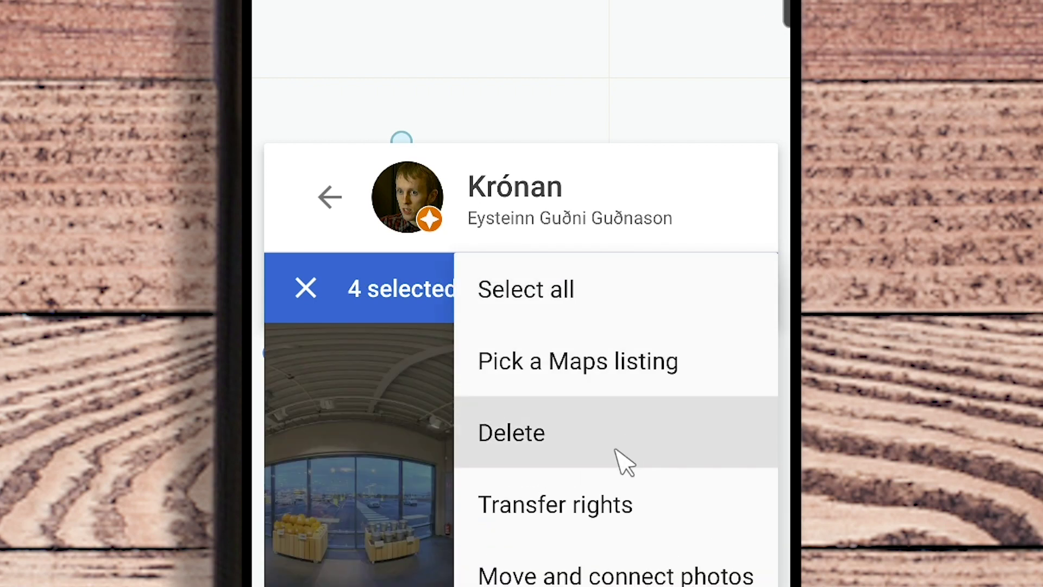
{"action": "left_click", "coordinate": [589, 506]}
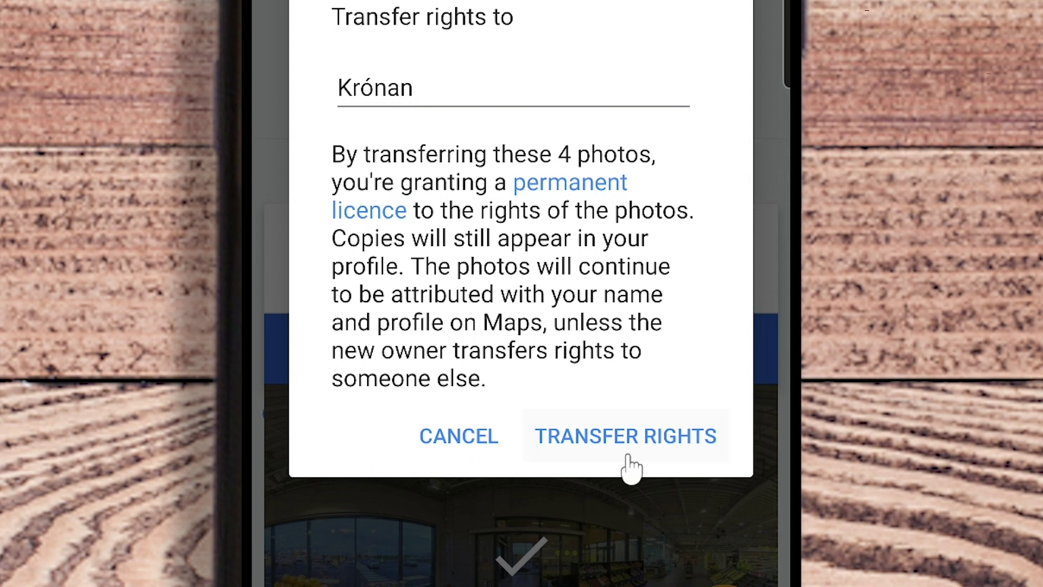
{"action": "left_click", "coordinate": [604, 443]}
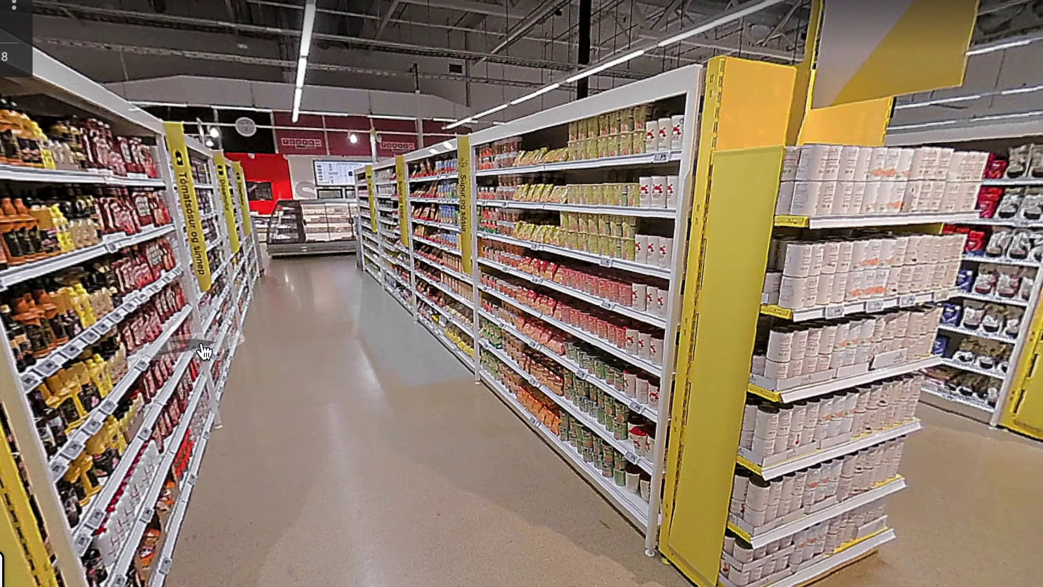
Walk down the grocery aisle to the fish counter and on toward the rotisserie.
{"action": "left_click", "coordinate": [220, 306]}
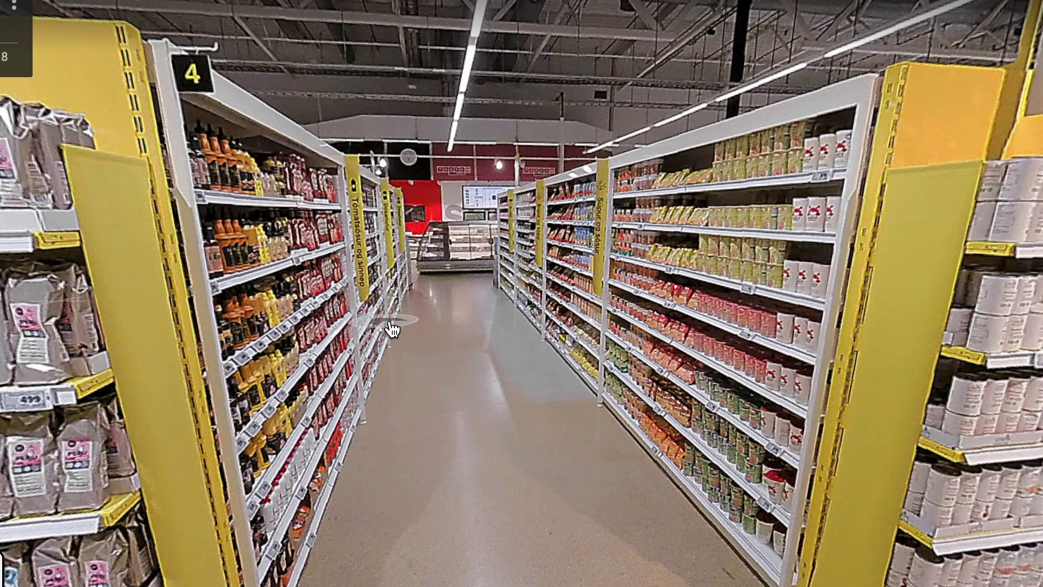
{"action": "left_click", "coordinate": [392, 329]}
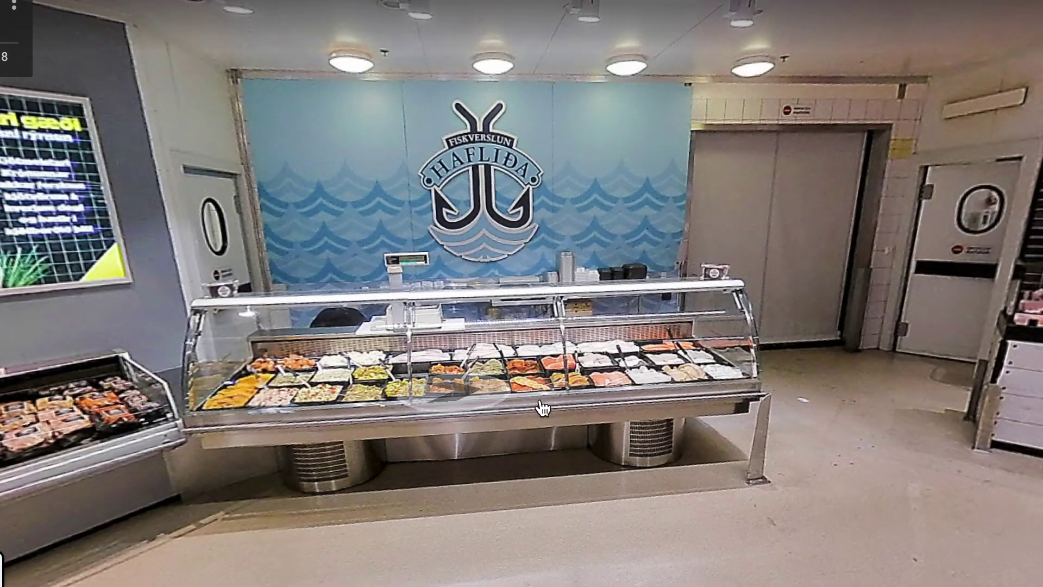
{"action": "left_click", "coordinate": [534, 407]}
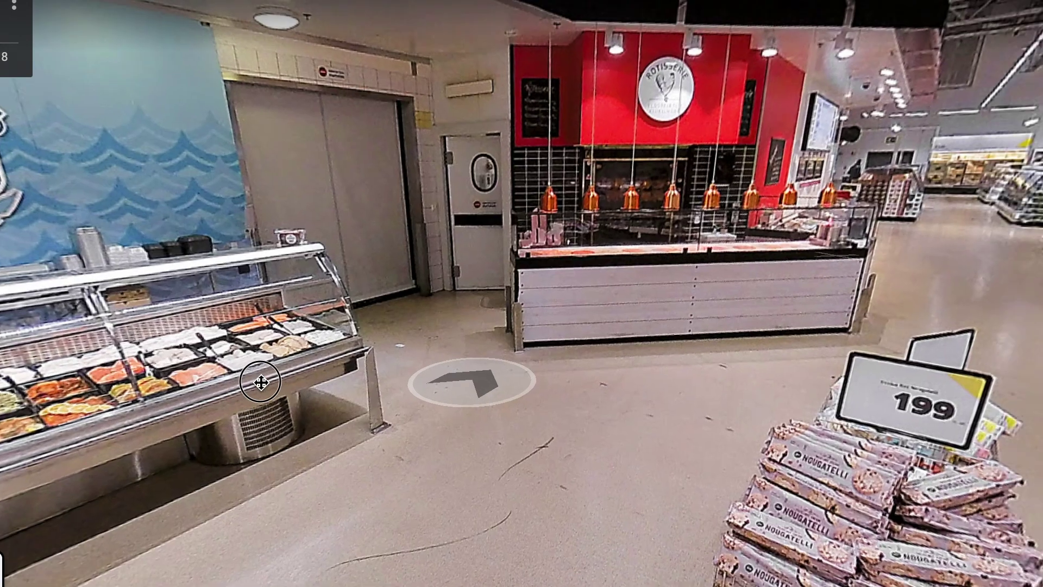
Look toward the 199 display and chilled case, then move into cosmetics facing the yellow shelves.
{"action": "left_click_drag", "start_coordinate": [260, 382], "coordinate": [68, 386]}
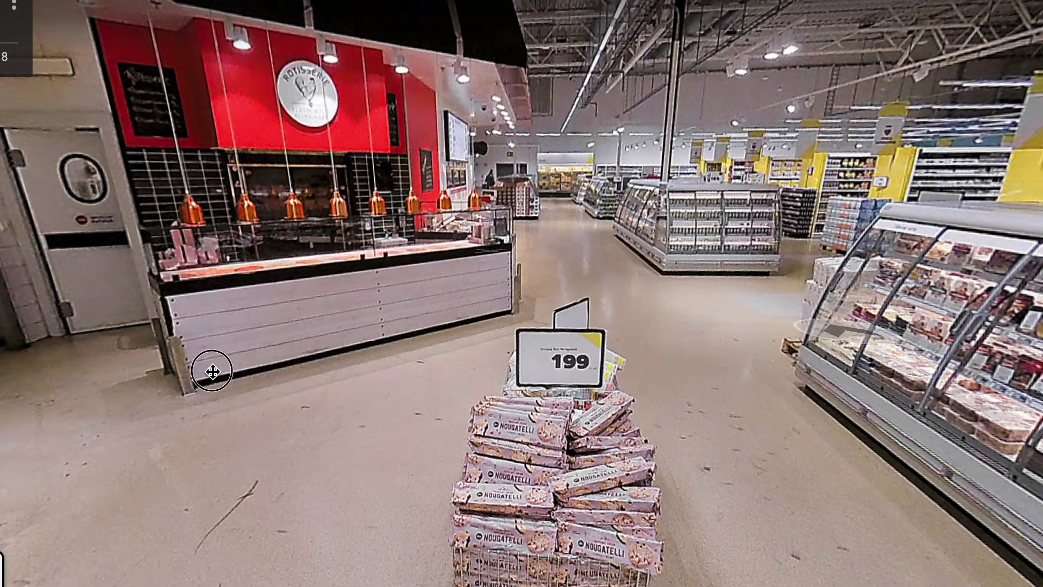
{"action": "left_click_drag", "start_coordinate": [212, 371], "coordinate": [597, 380]}
{"action": "scroll", "coordinate": [755, 381], "scroll_direction": "up", "scroll_amount": 1}
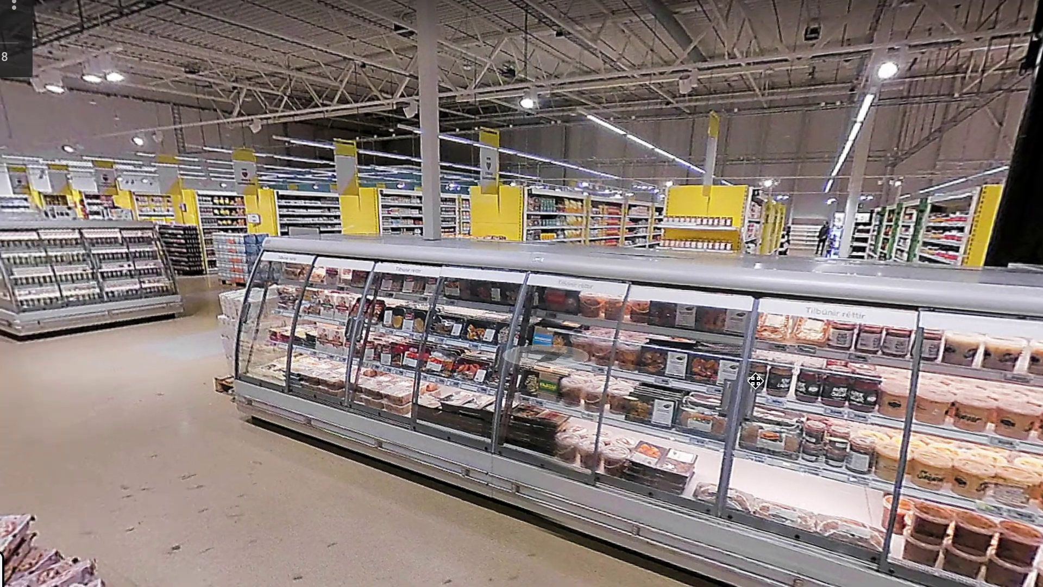
{"action": "scroll", "coordinate": [755, 380], "scroll_direction": "down", "scroll_amount": 1}
{"action": "left_click", "coordinate": [483, 356]}
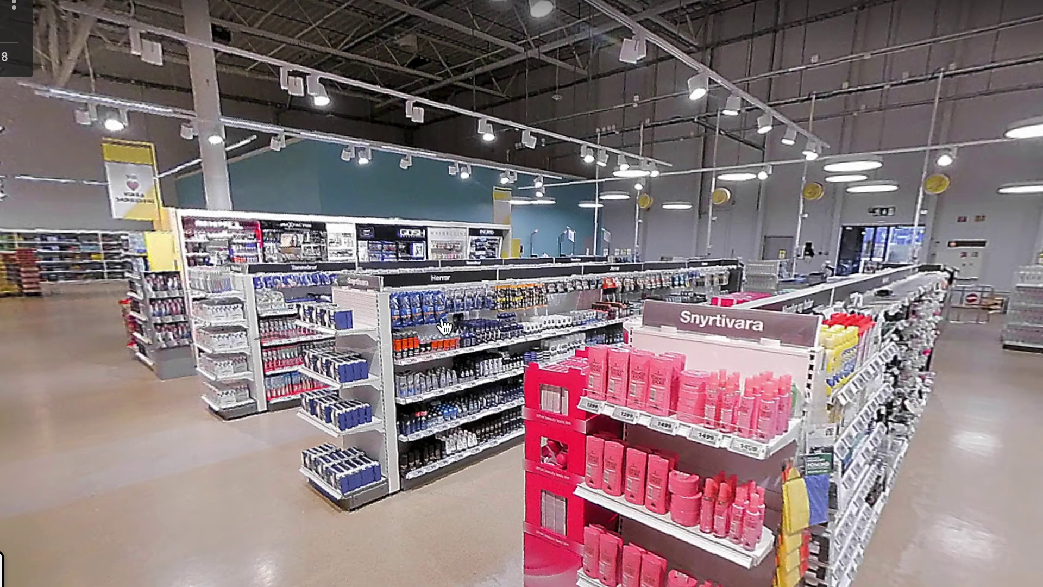
{"action": "left_click_drag", "start_coordinate": [272, 380], "coordinate": [576, 395]}
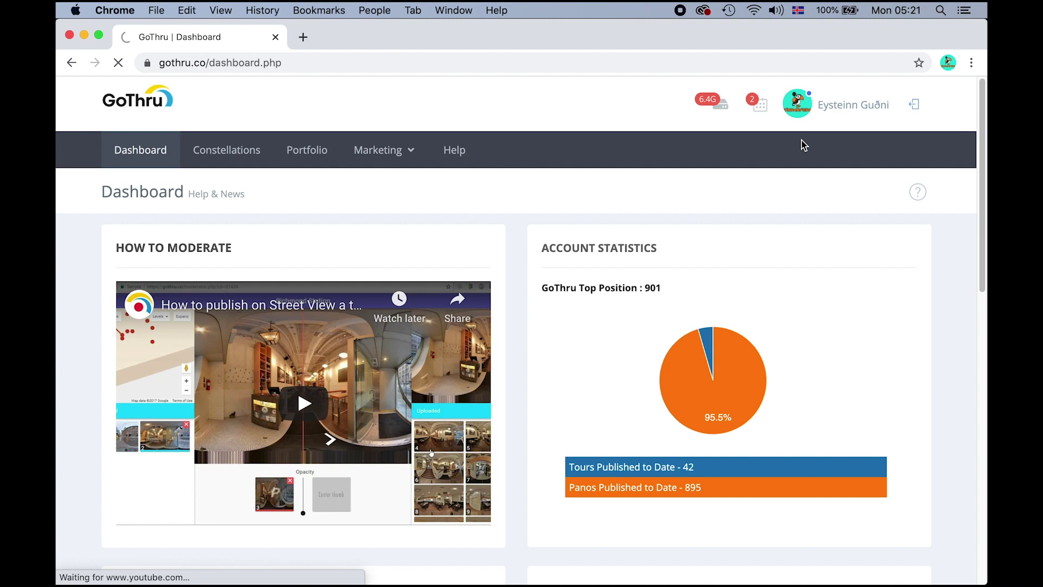
Copy the Street View account share link from GoThru's My Profile page.
{"action": "mouse_move", "coordinate": [802, 144]}
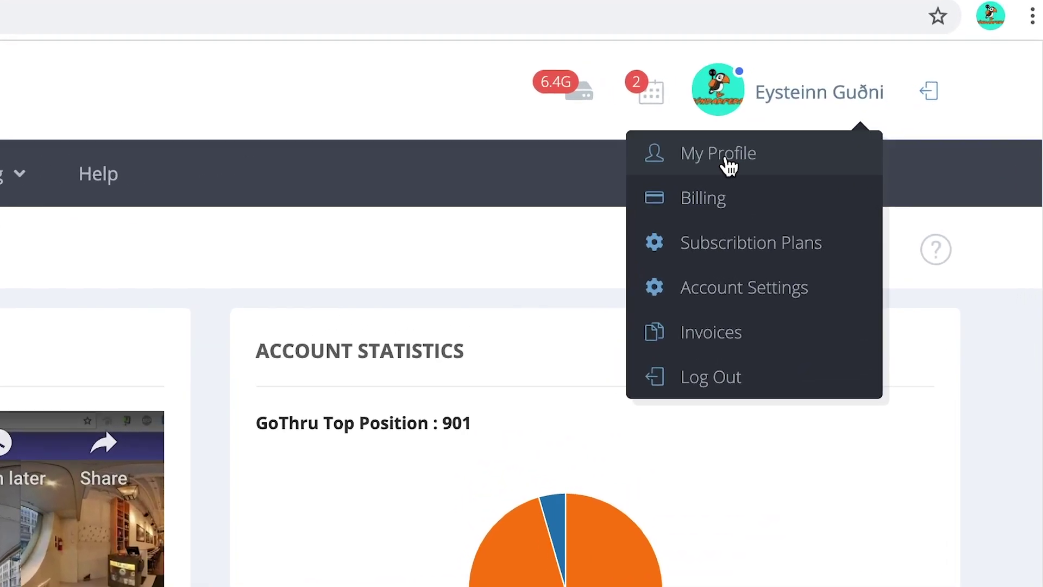
{"action": "left_click", "coordinate": [728, 164]}
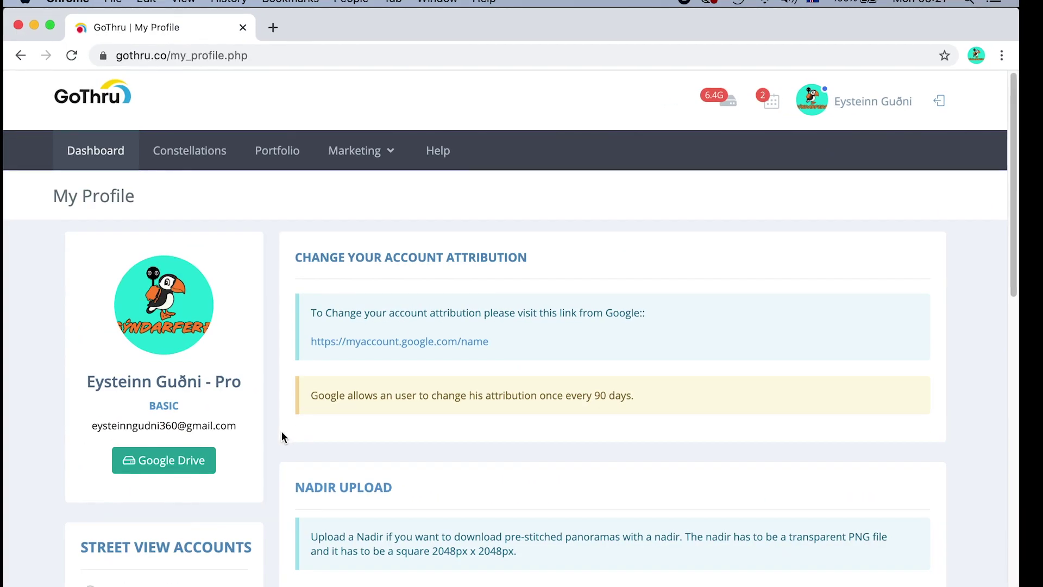
{"action": "scroll", "coordinate": [282, 433], "scroll_direction": "down", "scroll_amount": 5}
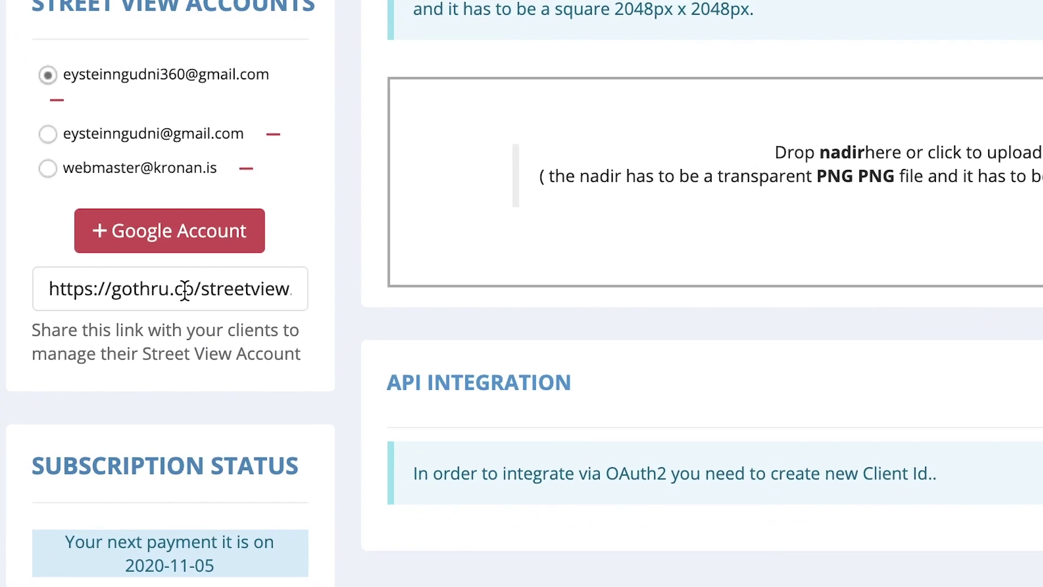
{"action": "triple_click", "coordinate": [177, 395]}
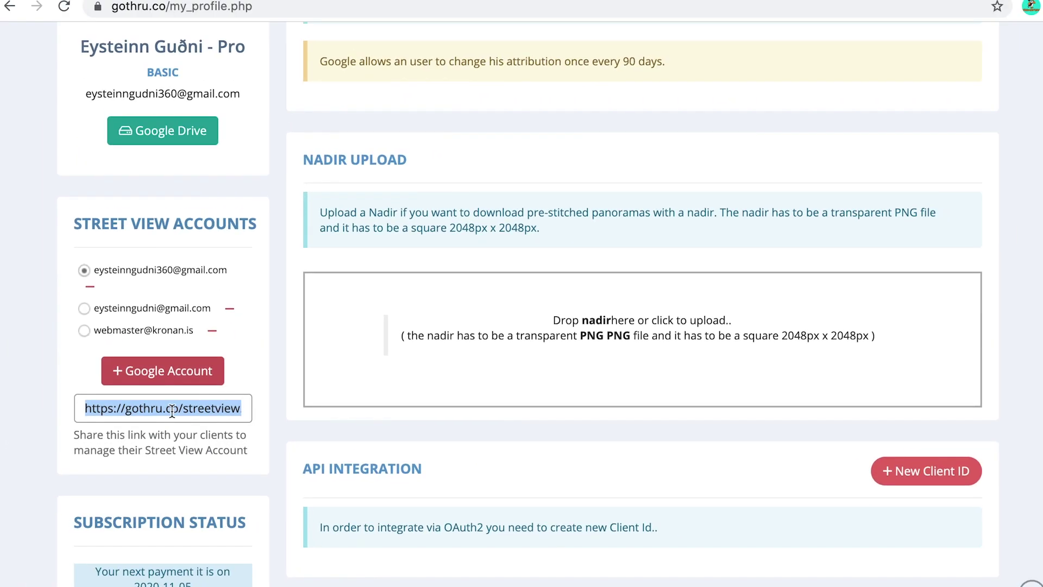
{"action": "right_click", "coordinate": [171, 410]}
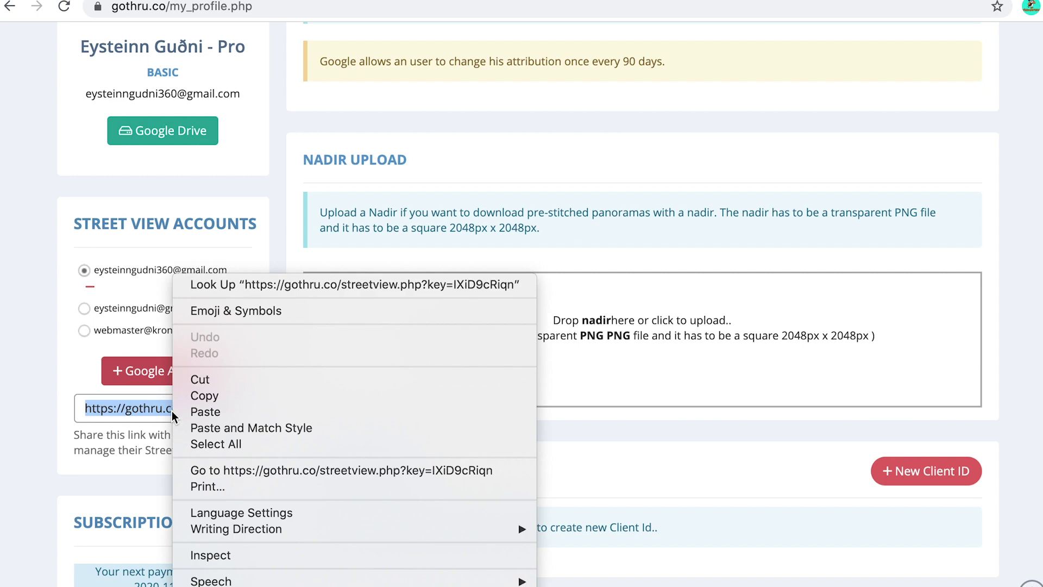
{"action": "left_click", "coordinate": [193, 397]}
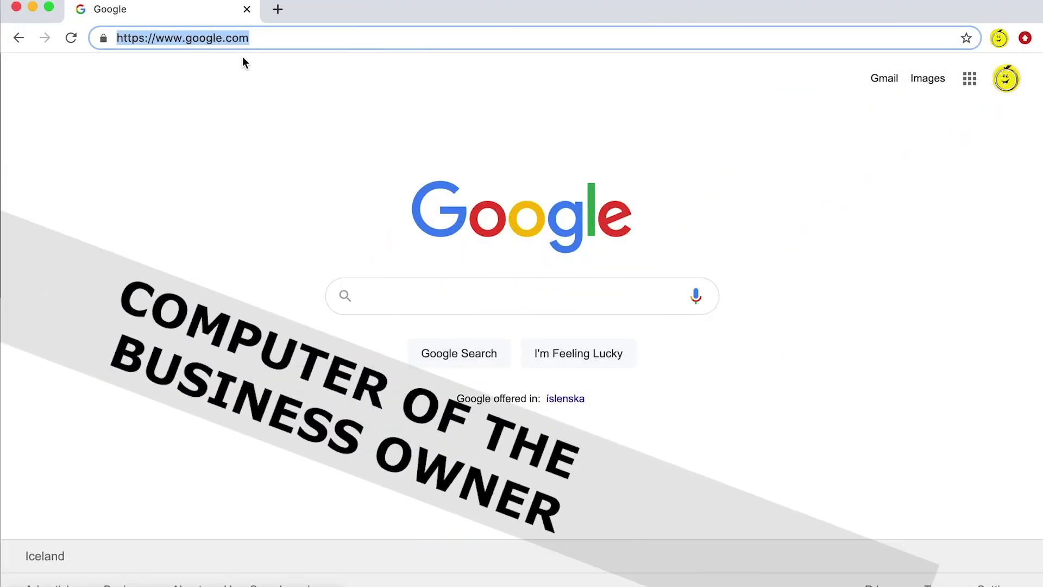
Paste the copied GoThru share link into Chrome's address bar and load it.
{"action": "right_click", "coordinate": [249, 39]}
{"action": "left_click", "coordinate": [268, 158]}
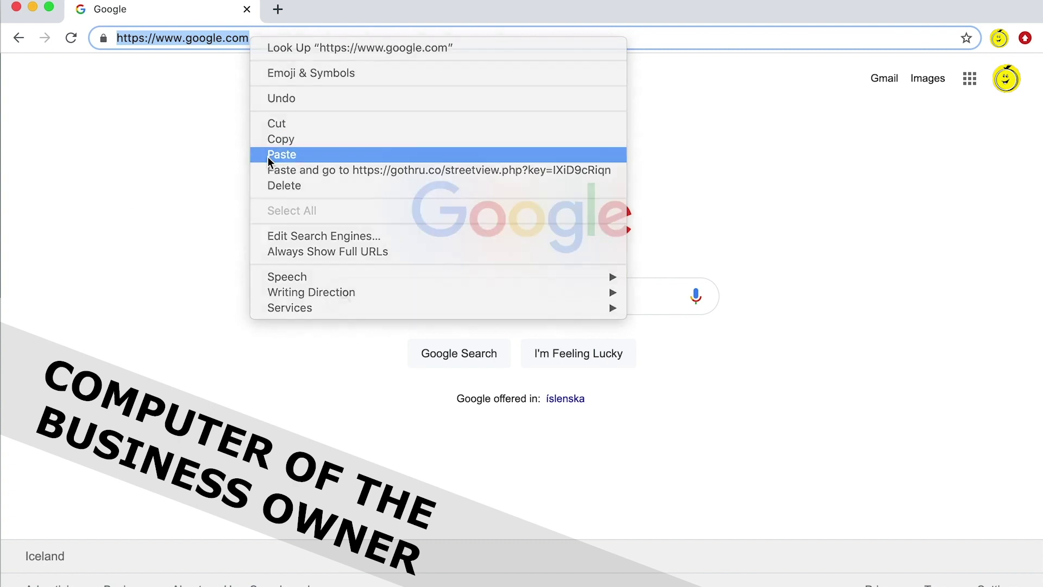
{"action": "key", "text": "Return"}
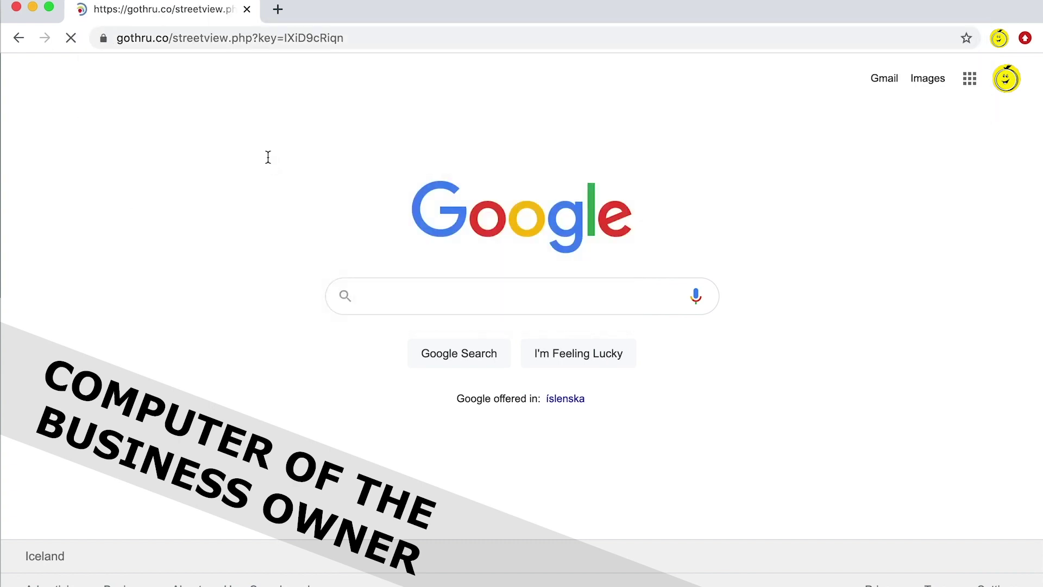
Agree to managing the account, sign in as Krónan, and allow publishing 360 photos.
{"action": "left_click", "coordinate": [326, 229]}
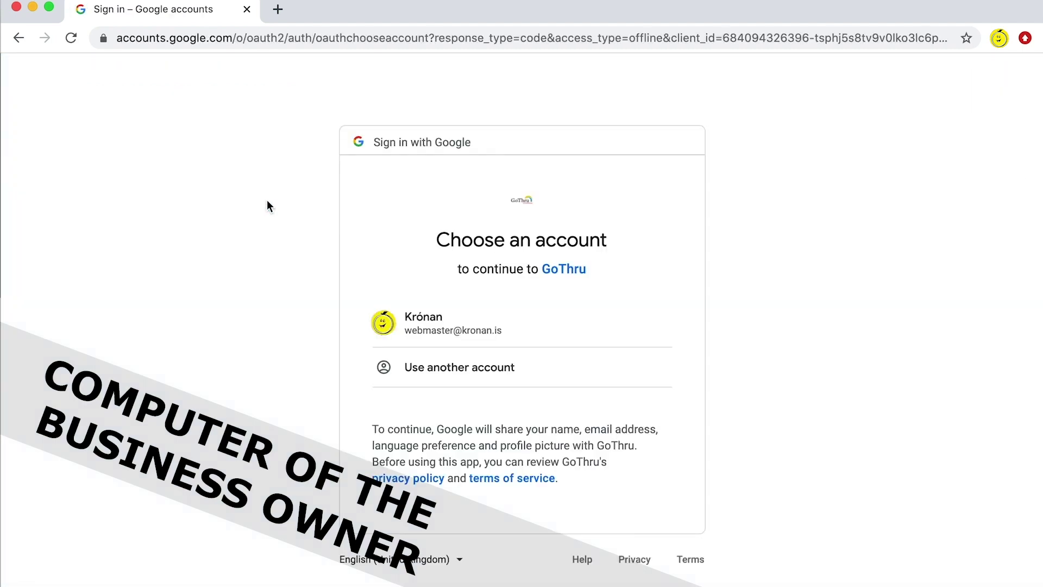
{"action": "left_click", "coordinate": [537, 330]}
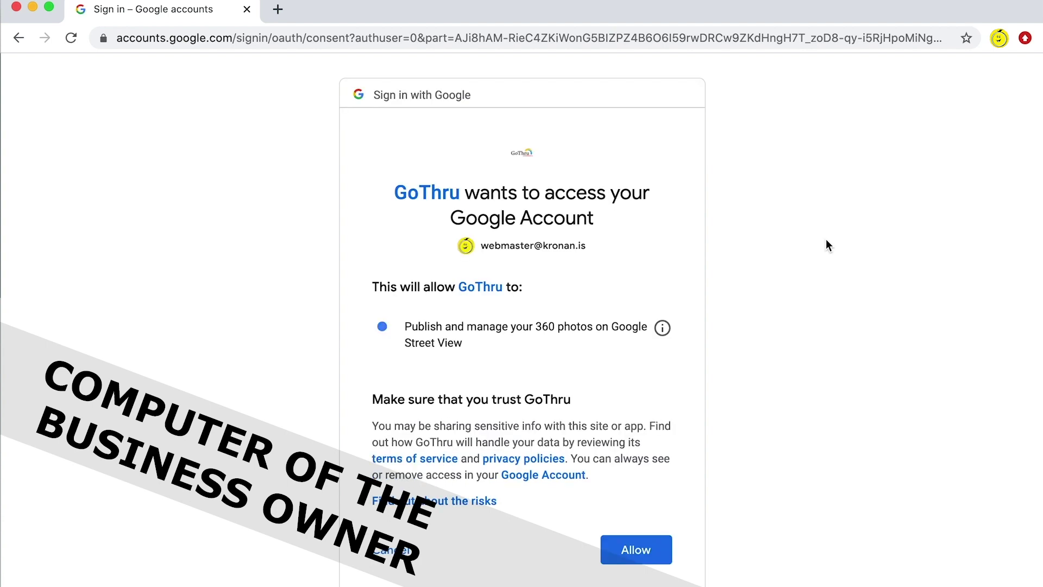
{"action": "left_click", "coordinate": [634, 549]}
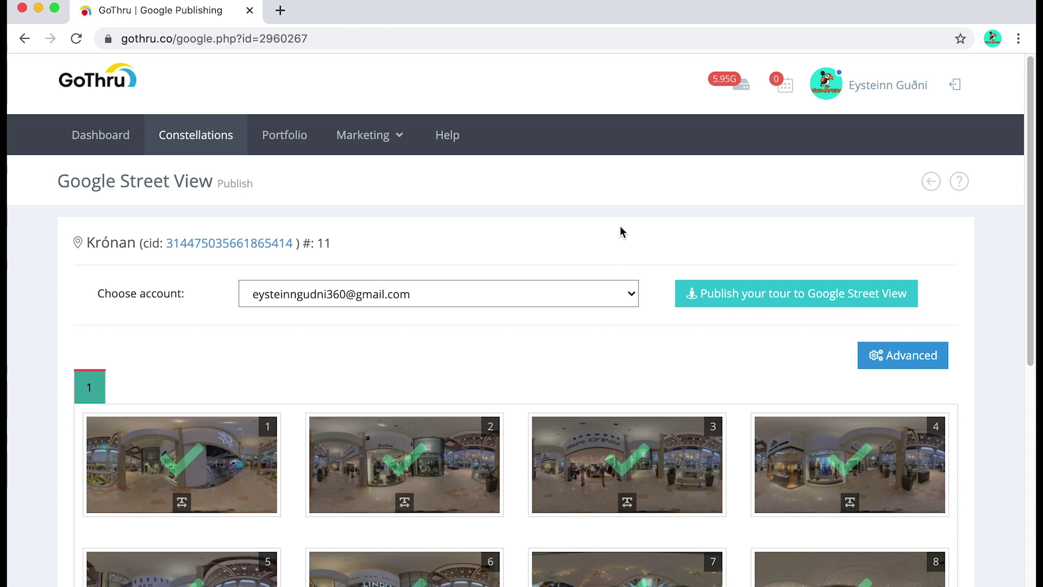
Choose the Krónan webmaster account and publish the 11-panorama tour to Google Street View.
{"action": "left_click", "coordinate": [568, 294]}
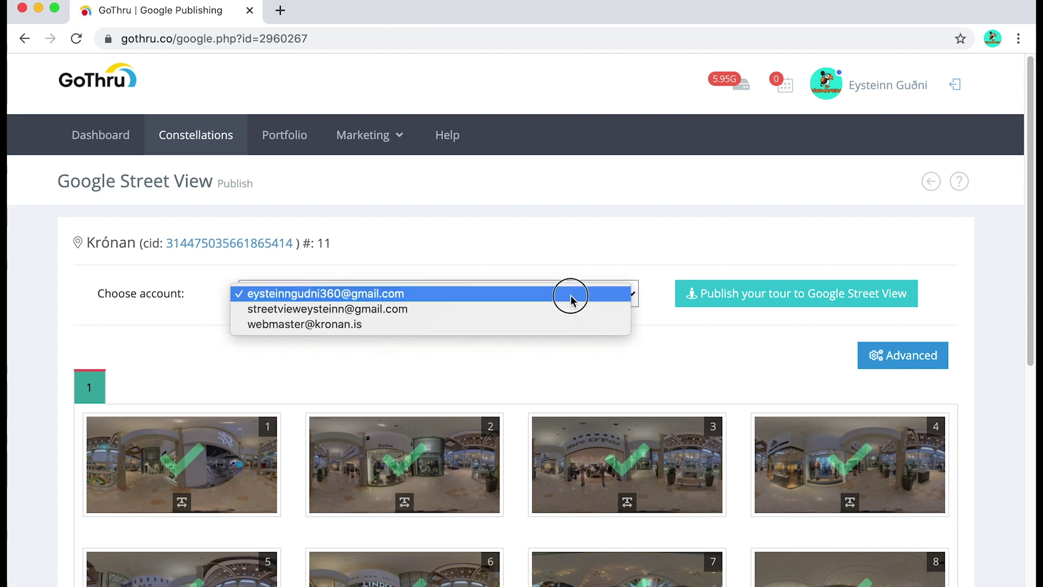
{"action": "left_click", "coordinate": [558, 324]}
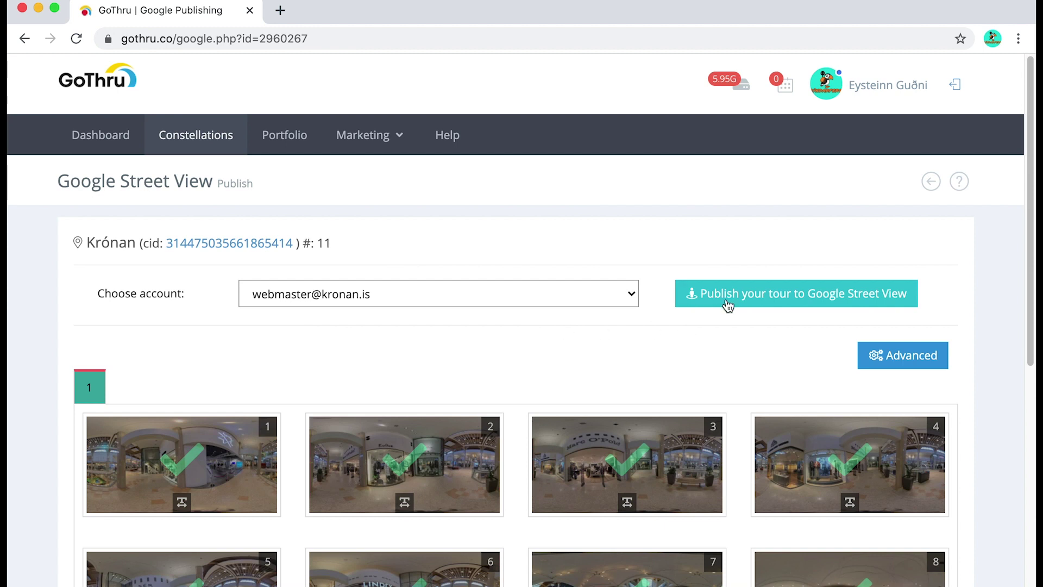
{"action": "left_click", "coordinate": [754, 295]}
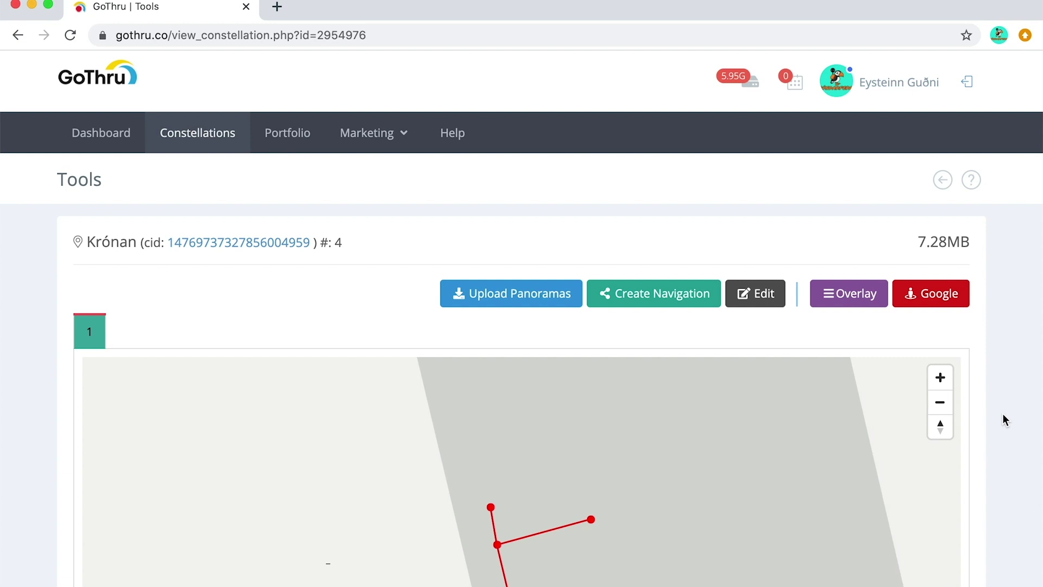
Delete the 4-panorama Krónan constellation's existing Street View tour.
{"action": "scroll", "coordinate": [992, 430], "scroll_direction": "down", "scroll_amount": 6}
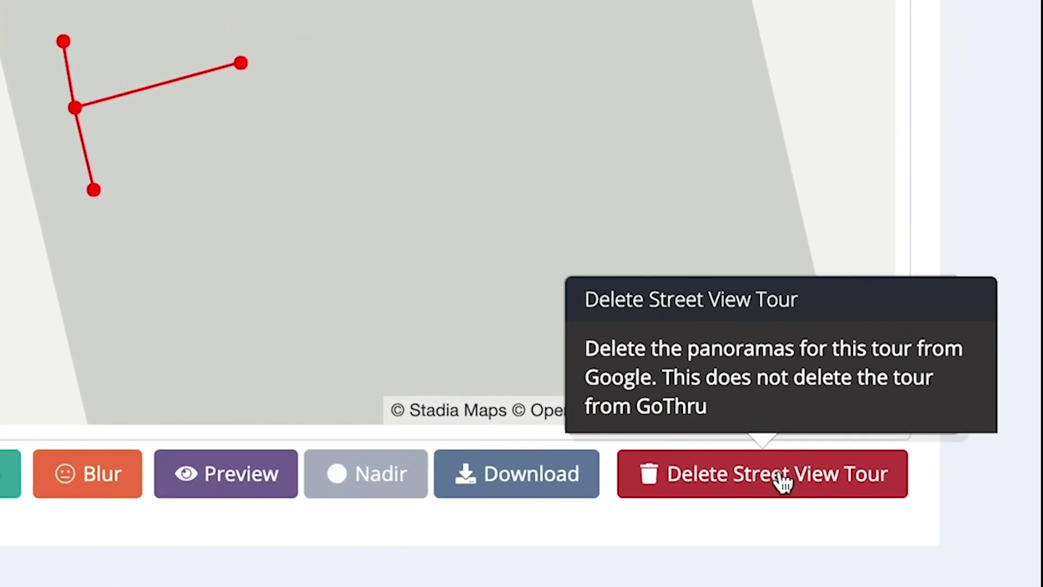
{"action": "left_click", "coordinate": [782, 477]}
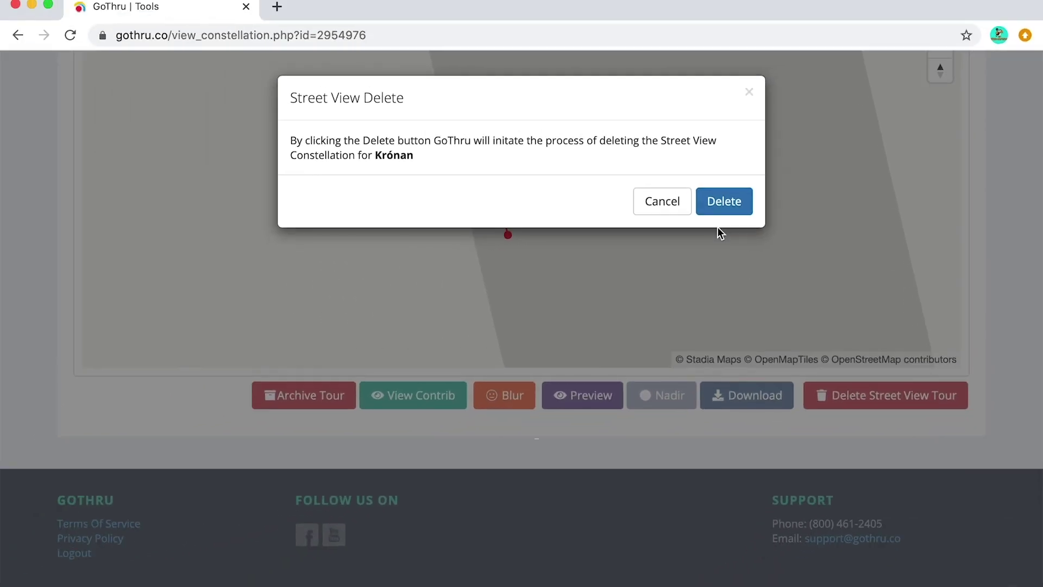
{"action": "left_click", "coordinate": [638, 181]}
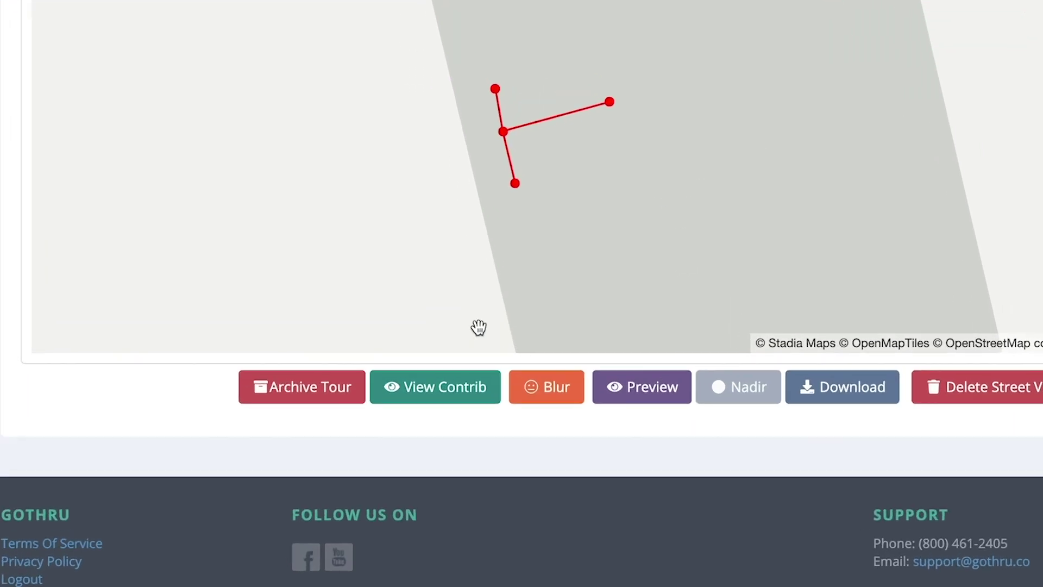
Check Krónan's Google Maps contributions page, then return to the Tools page.
{"action": "left_click", "coordinate": [431, 390]}
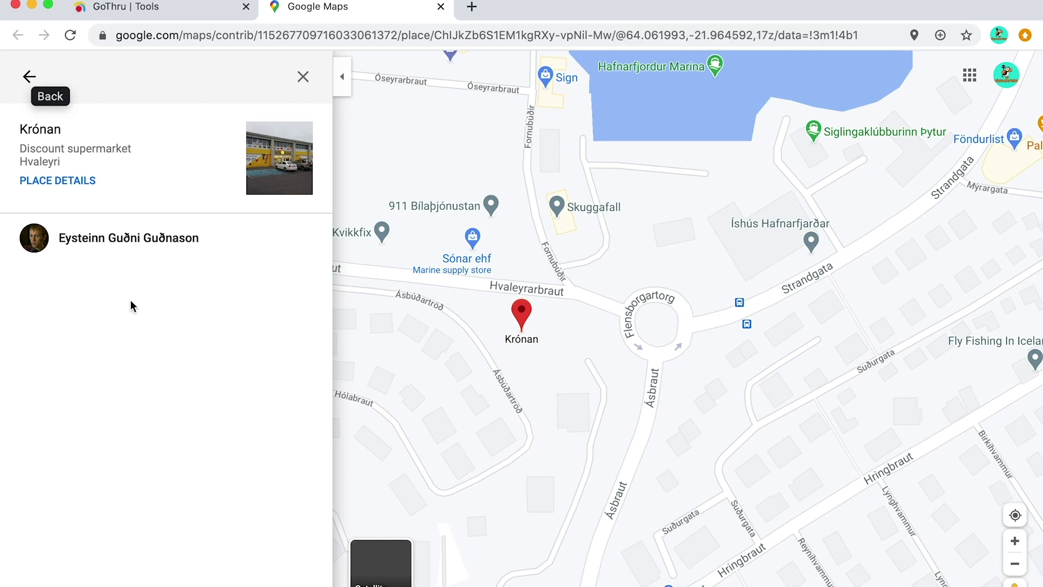
{"action": "left_click", "coordinate": [440, 7]}
{"action": "scroll", "coordinate": [1027, 428], "scroll_direction": "up", "scroll_amount": 10}
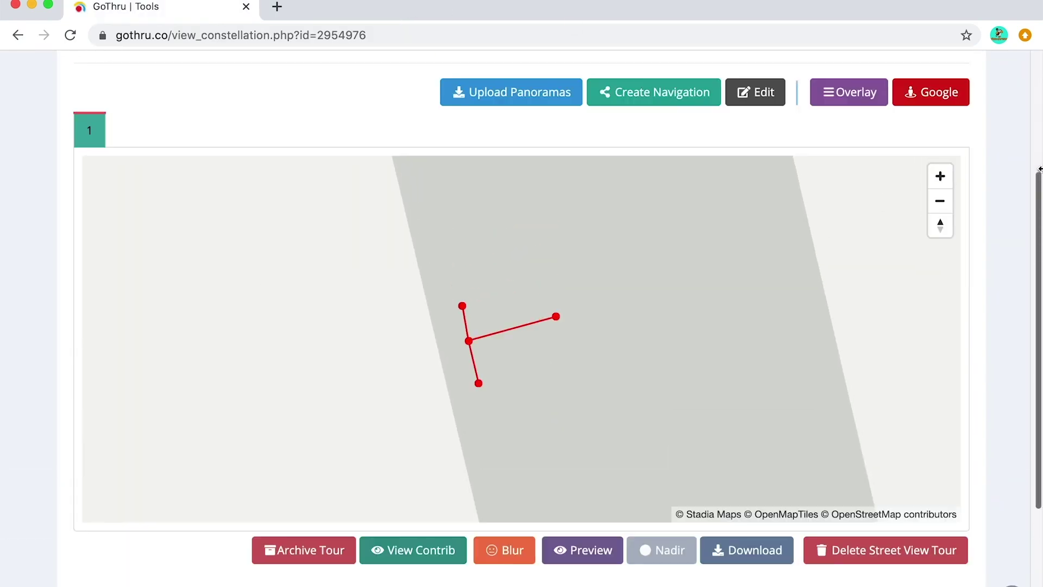
Update the 4-panorama tour on Street View with the Krónan webmaster account chosen.
{"action": "left_click", "coordinate": [939, 294]}
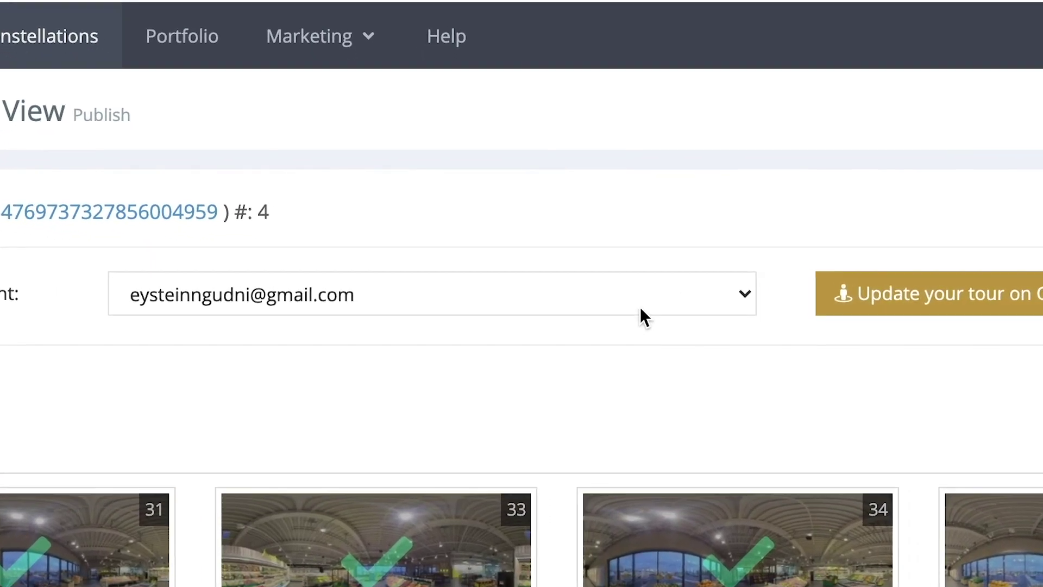
{"action": "left_click", "coordinate": [630, 294]}
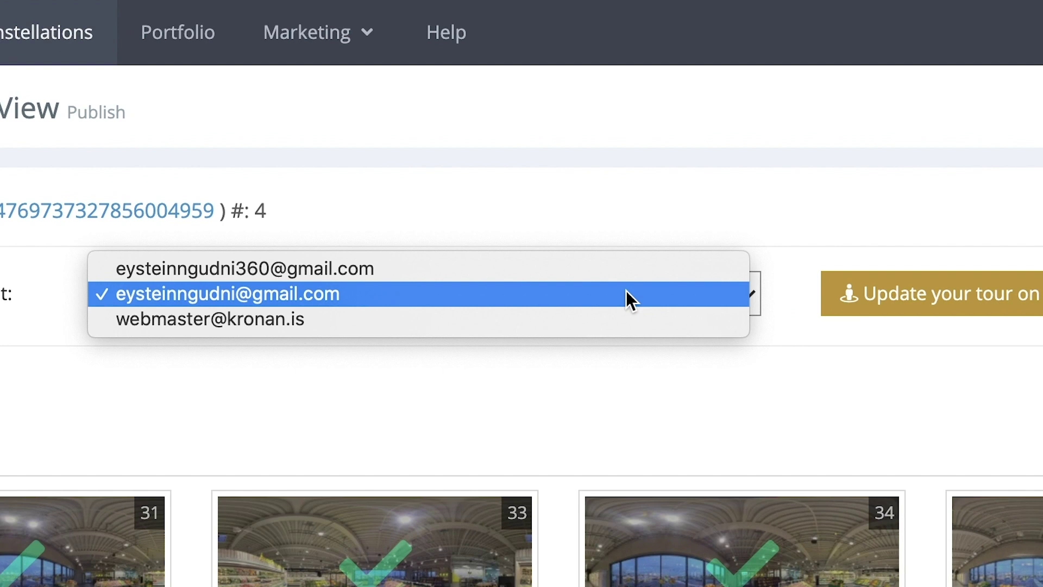
{"action": "left_click", "coordinate": [593, 318]}
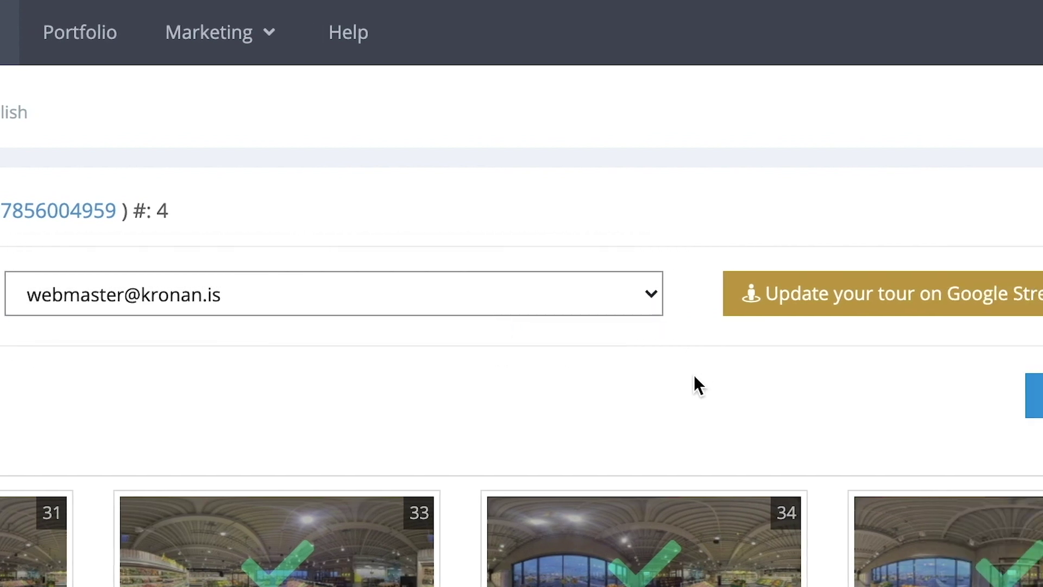
{"action": "left_click", "coordinate": [762, 302]}
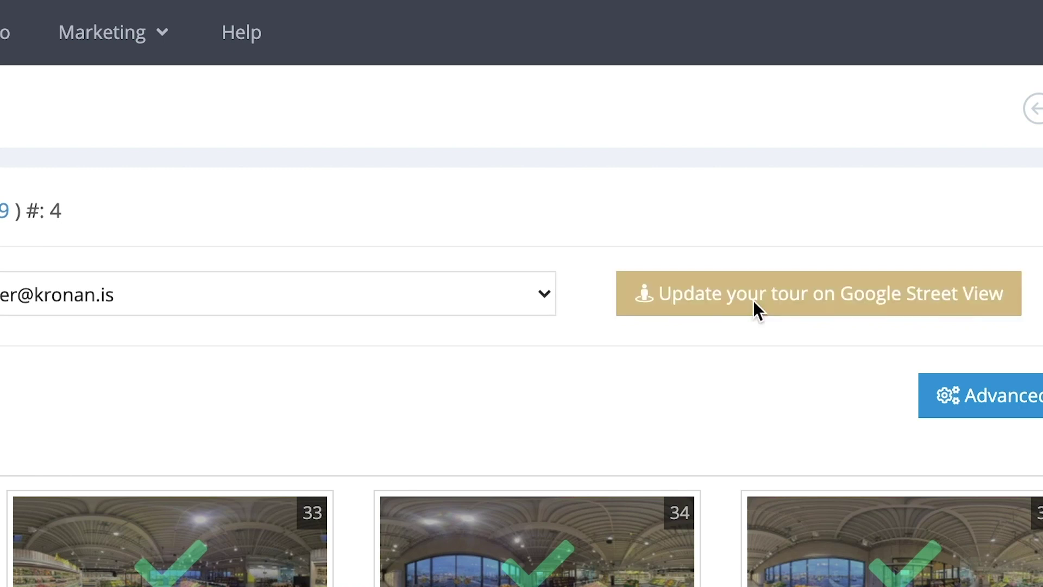